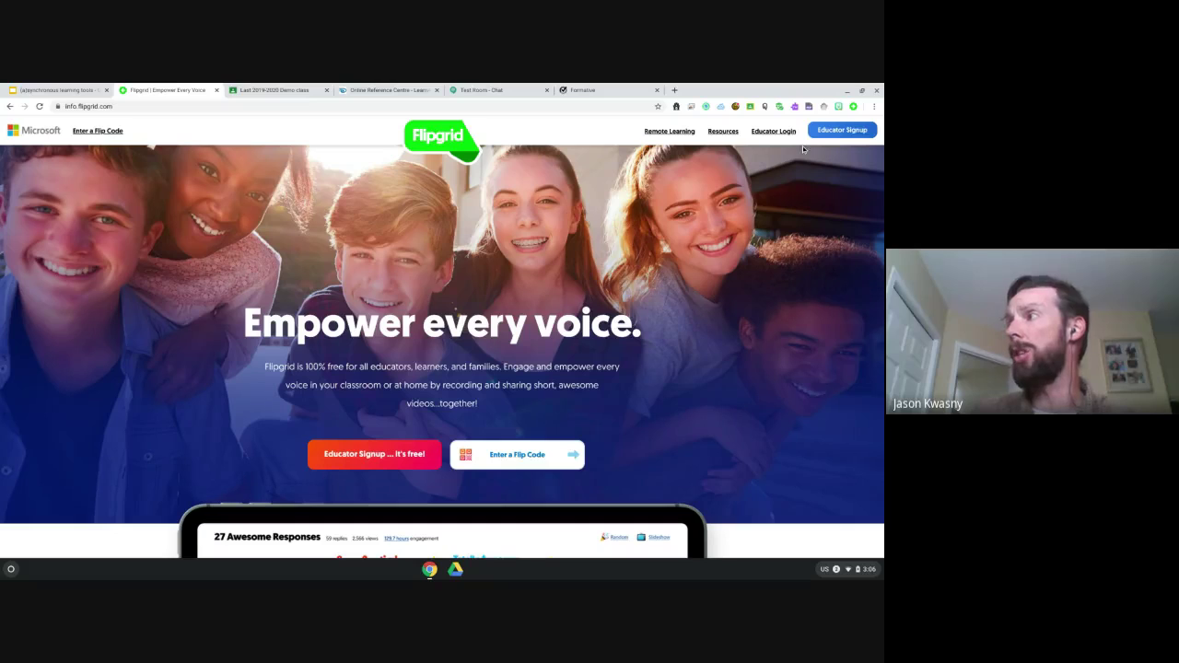
Sign in to Flipgrid as an educator and open the HomeTest grid from My Grids.
{"action": "left_click", "coordinate": [785, 135]}
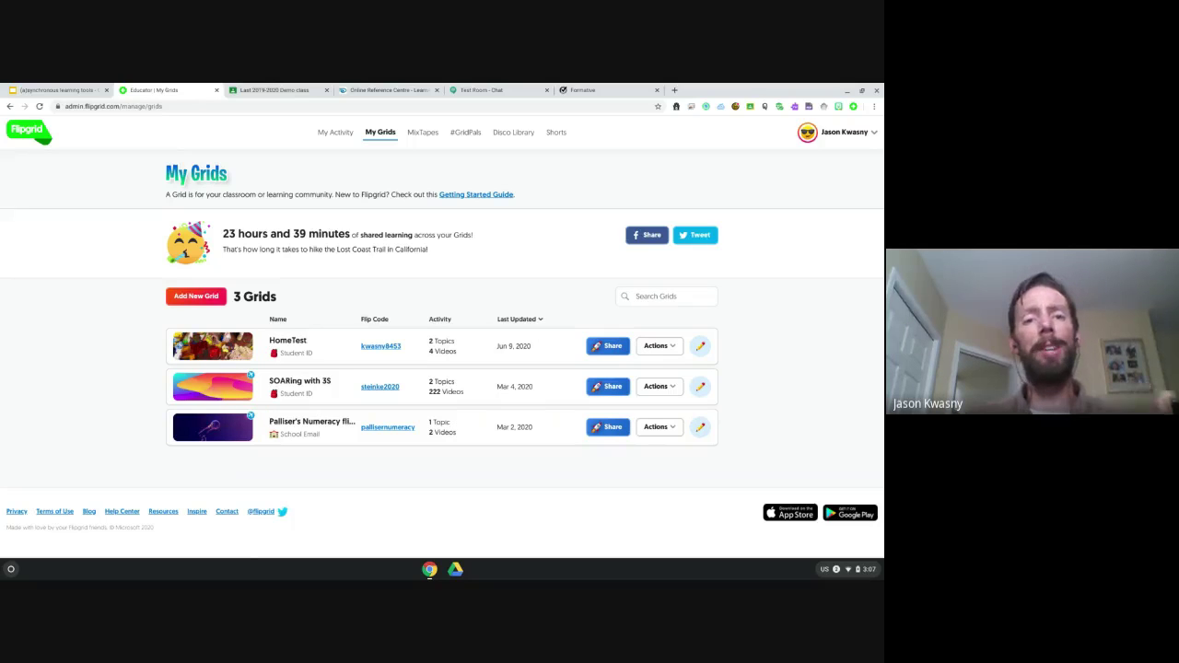
{"action": "left_click", "coordinate": [316, 344]}
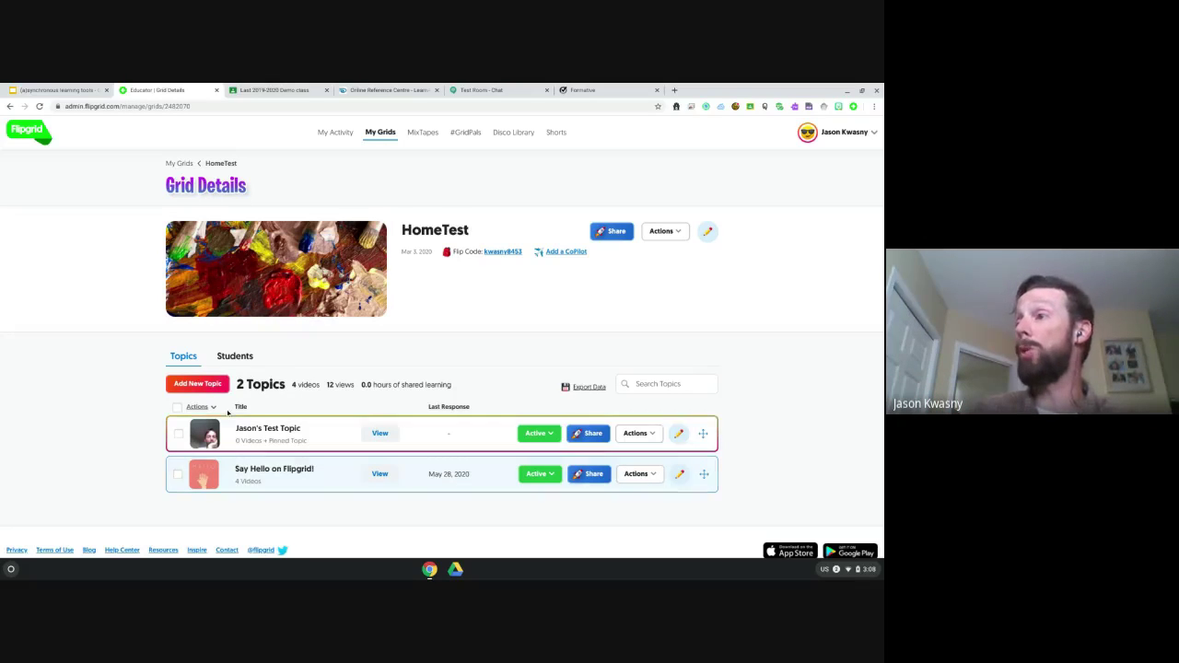
Open the HomeTest test topic and choose Record a Response from its Actions menu.
{"action": "left_click", "coordinate": [309, 427]}
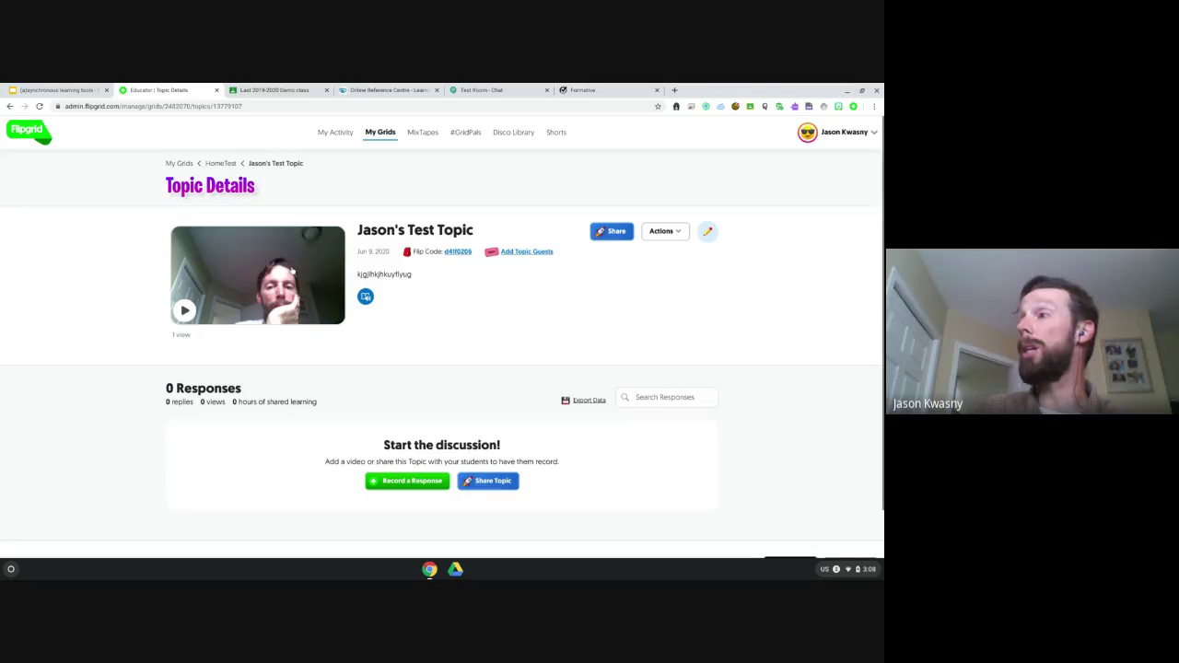
{"action": "left_click", "coordinate": [660, 231]}
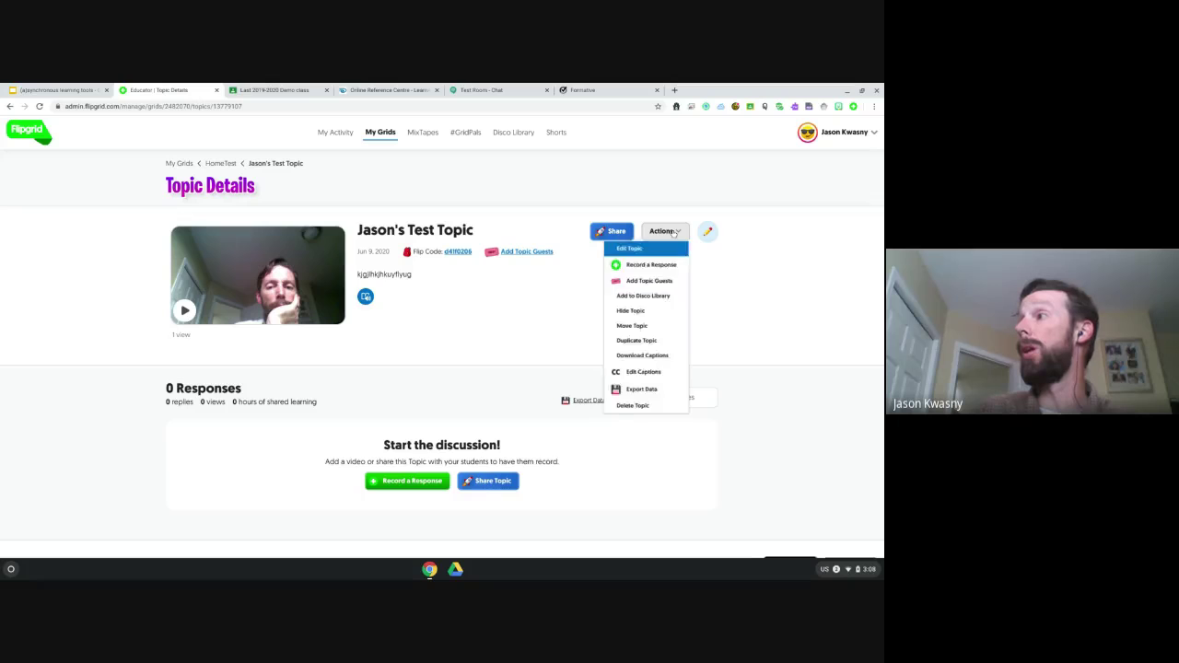
{"action": "left_click", "coordinate": [641, 268]}
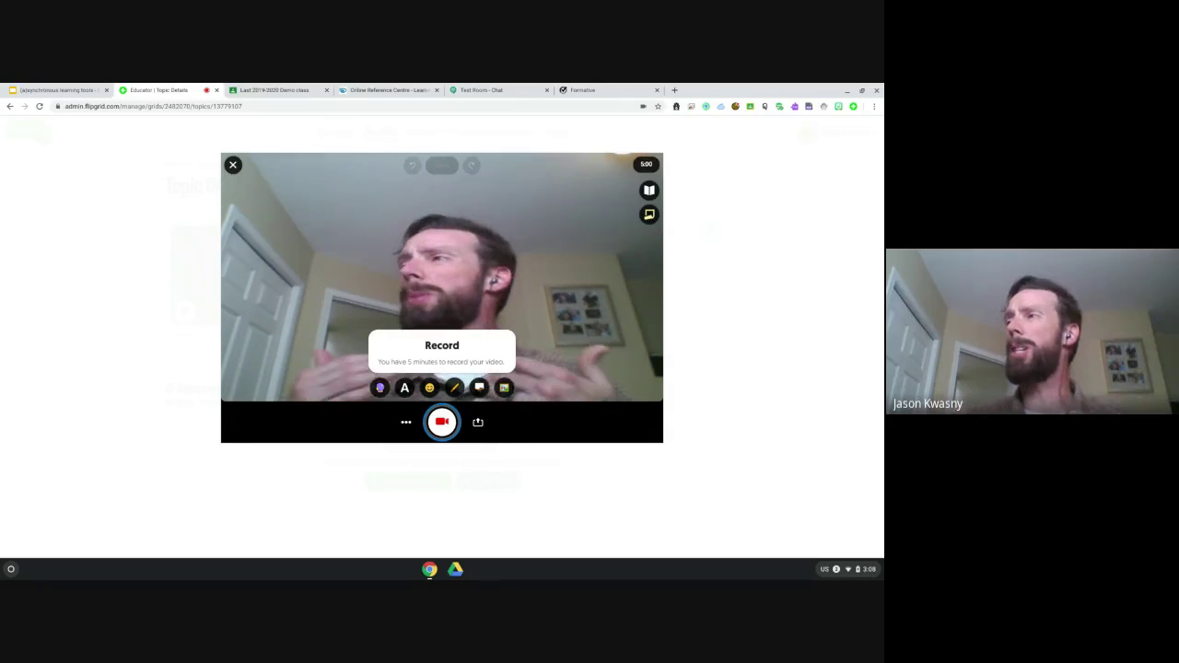
Try the Screen Recording (Beta) option, then close the recorder back to the test topic.
{"action": "left_click", "coordinate": [407, 423]}
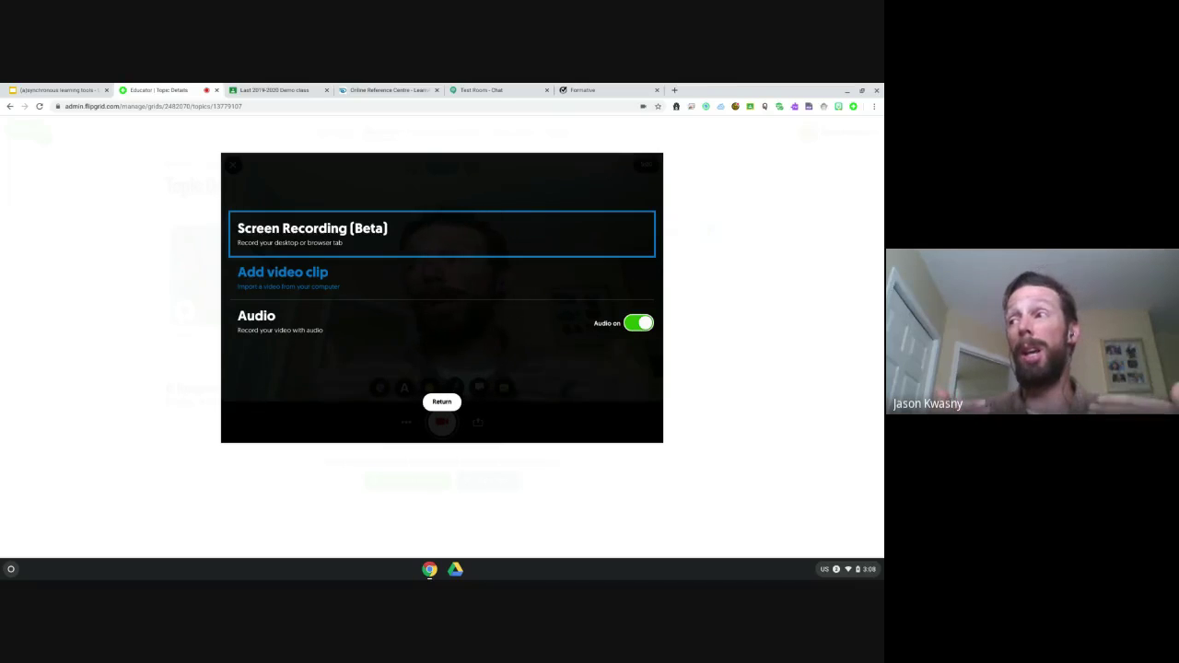
{"action": "left_click", "coordinate": [315, 245]}
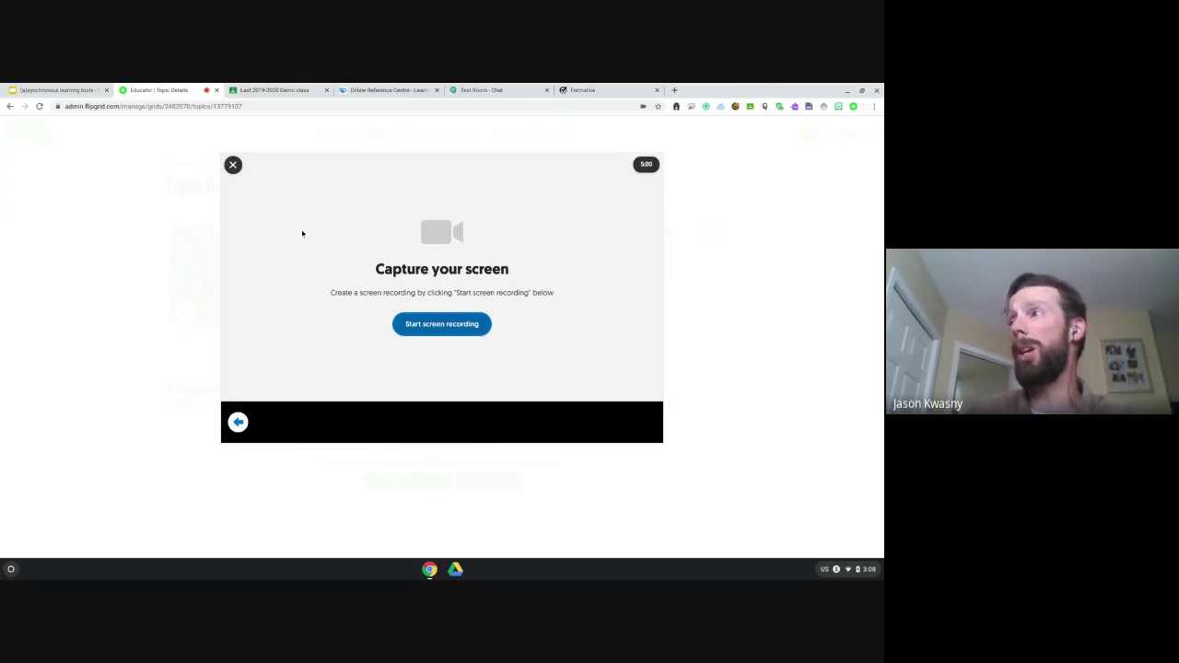
{"action": "left_click", "coordinate": [233, 165]}
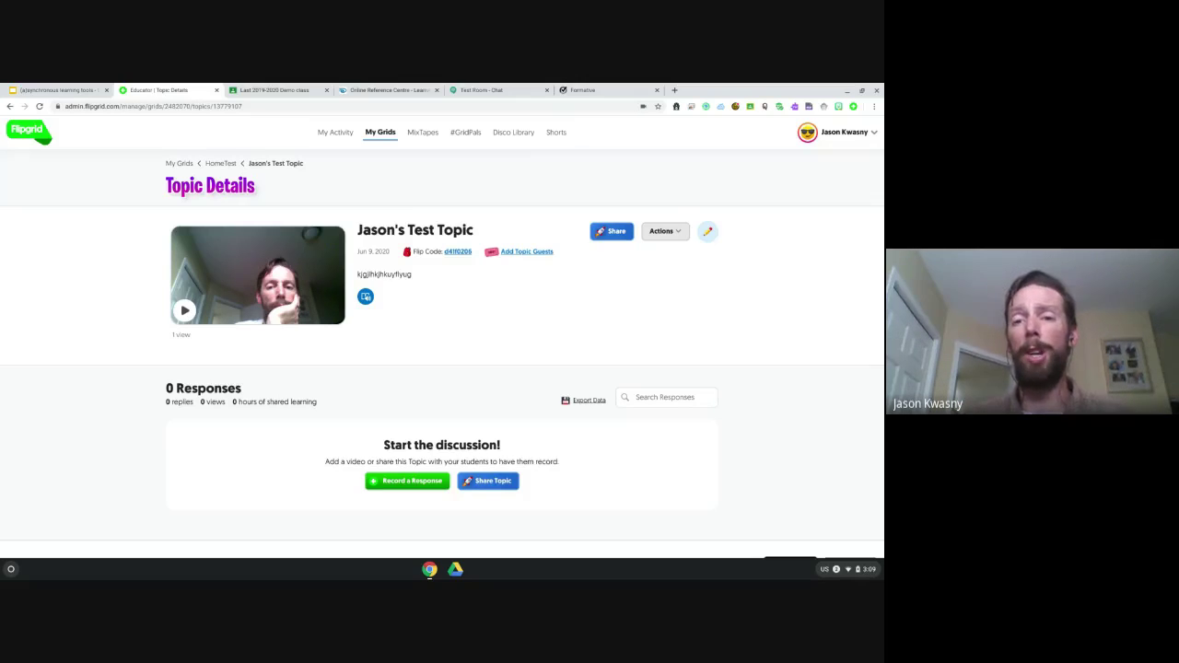
Point out the Google Classroom link in the outline slides, then go to the Last 2019-2020 Demo class.
{"action": "left_click", "coordinate": [68, 90]}
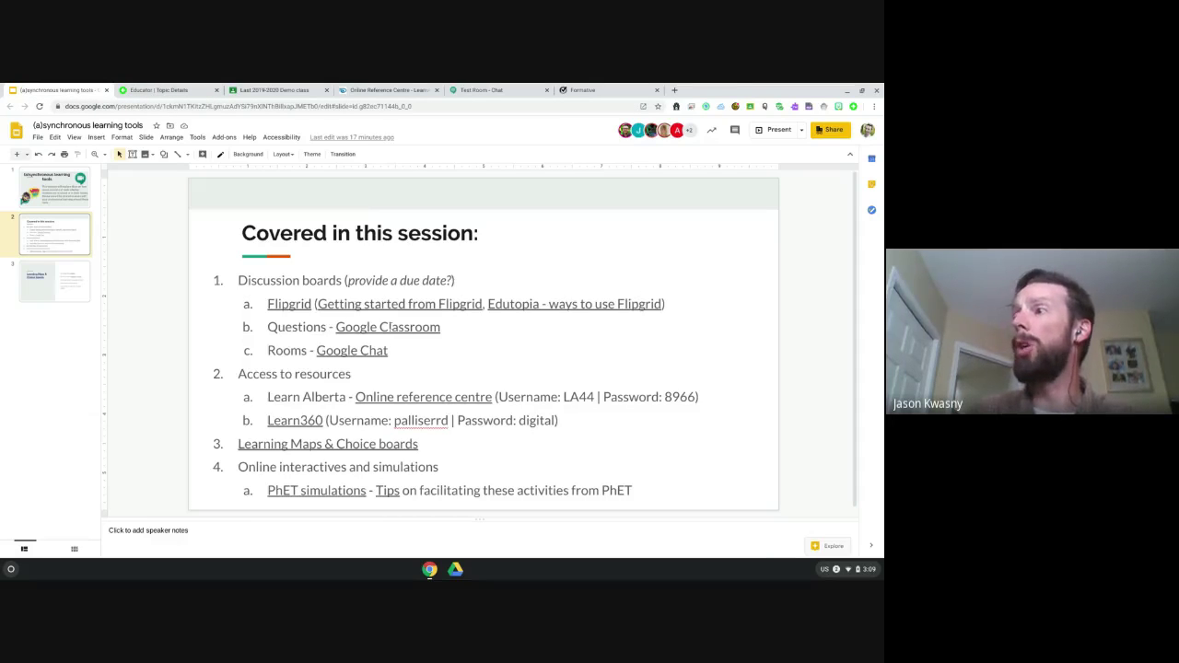
{"action": "left_click", "coordinate": [391, 326]}
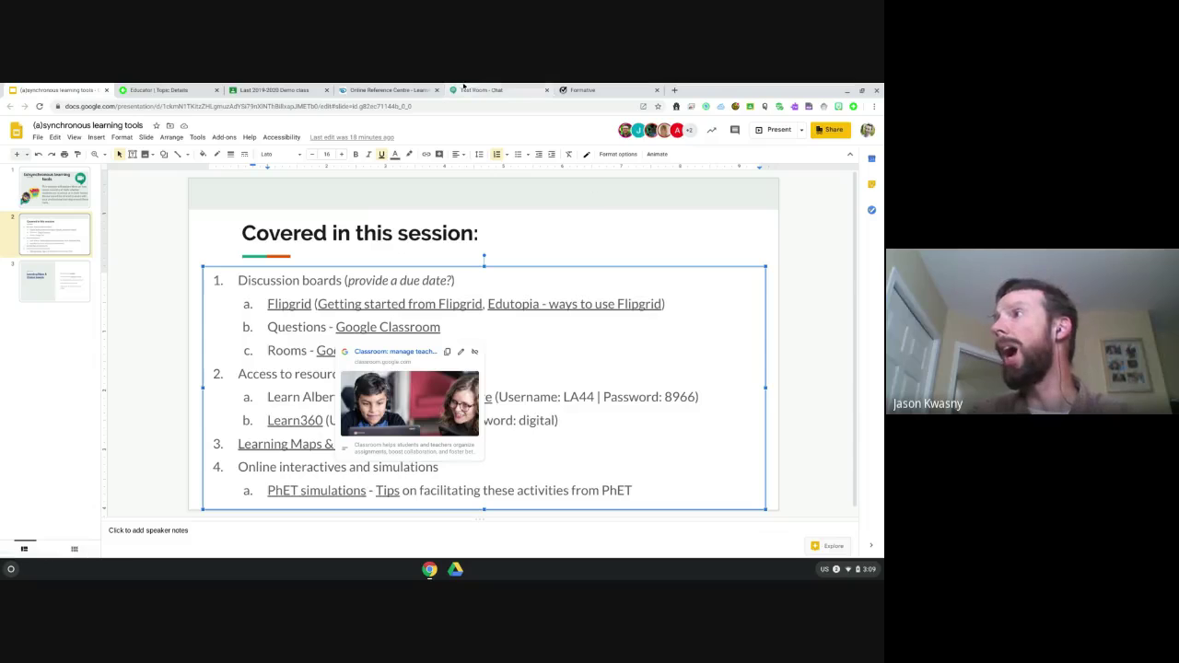
{"action": "left_click", "coordinate": [274, 90]}
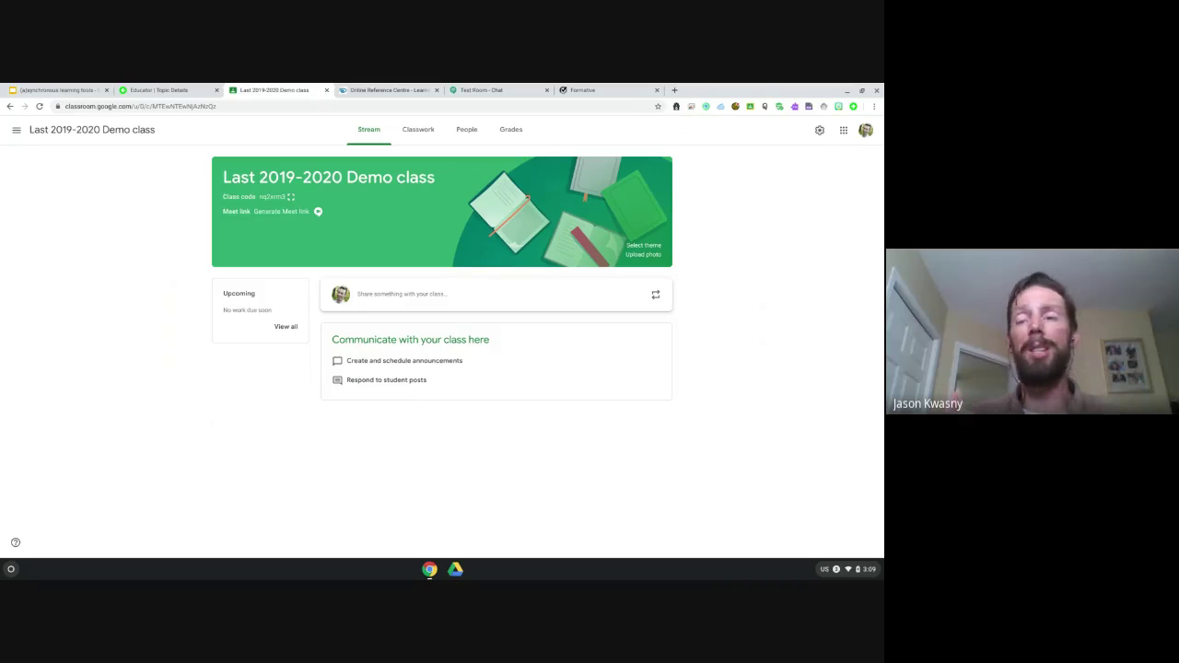
Create a Classwork question with placeholder text 'jhaslkdjfhlkjas' and instructions 'jaskdjfkajdshfkjh'.
{"action": "left_click", "coordinate": [420, 130]}
{"action": "left_click", "coordinate": [302, 164]}
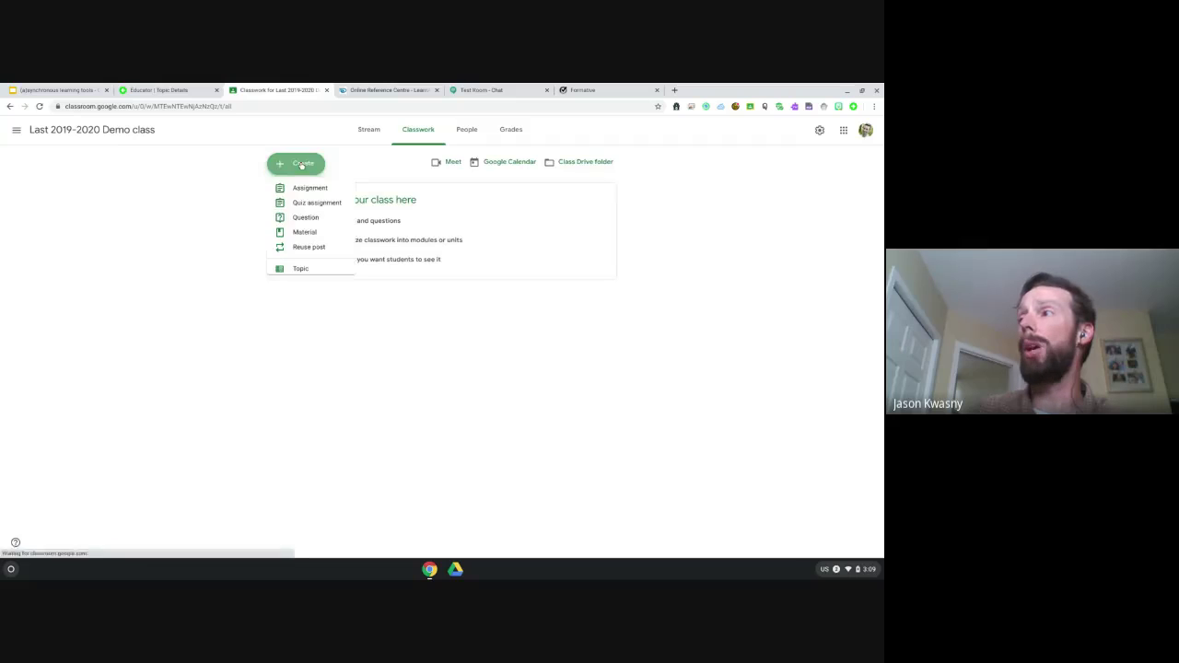
{"action": "left_click", "coordinate": [297, 221]}
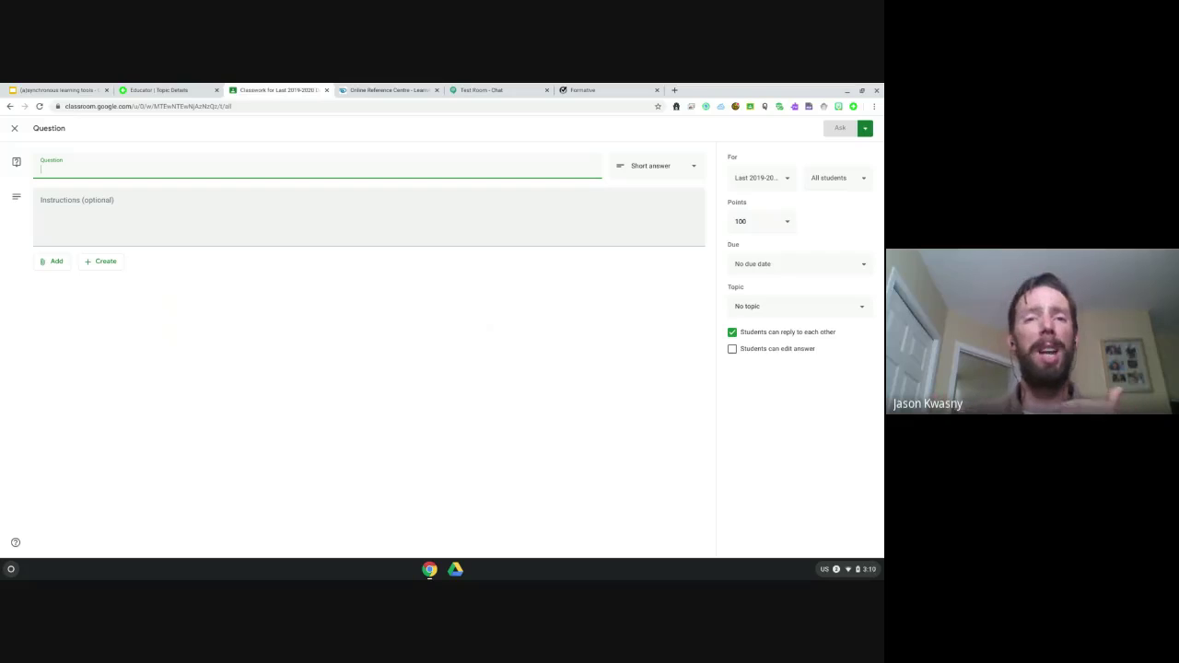
{"action": "type", "text": "jhaslkdjfhlkjas"}
{"action": "left_click", "coordinate": [85, 233]}
{"action": "type", "text": "jaskdjfkajdshfkjh"}
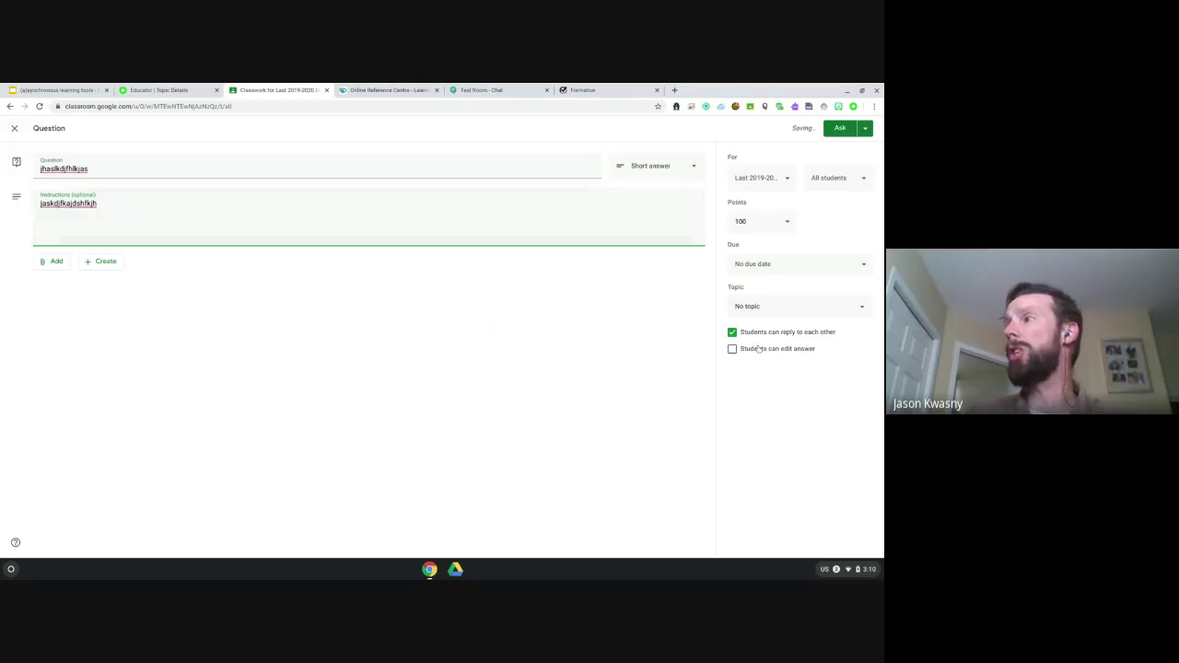
Keep the question short answer with no due date and editable answers, save as draft, return to slides.
{"action": "left_click", "coordinate": [664, 167]}
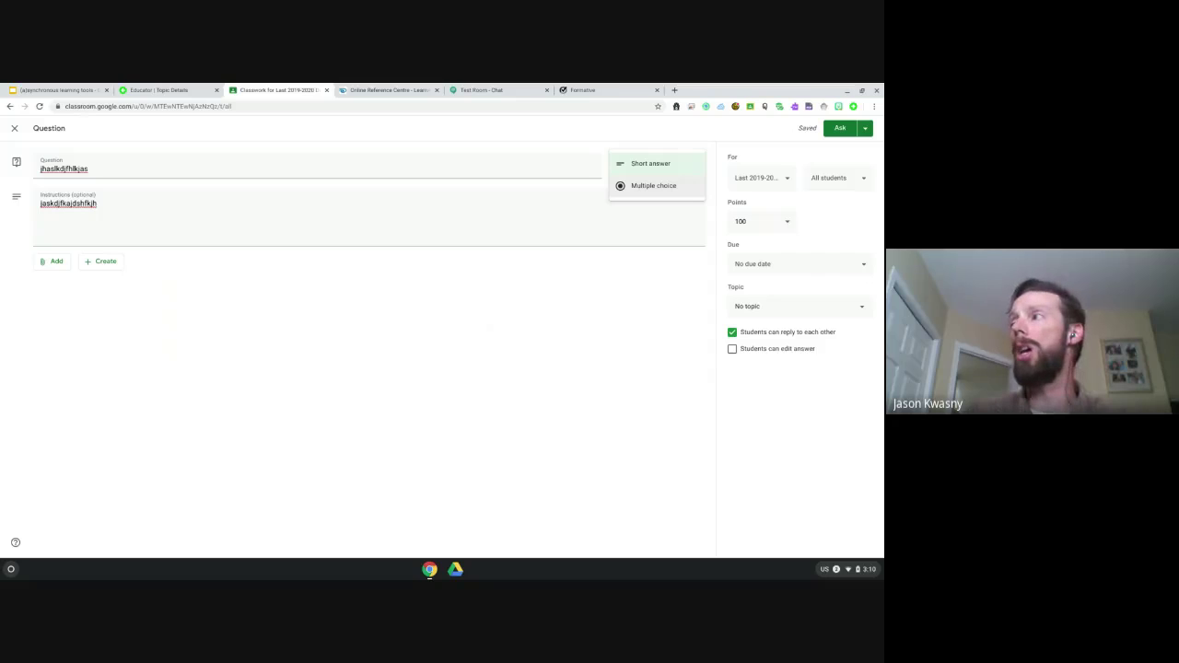
{"action": "left_click", "coordinate": [650, 171]}
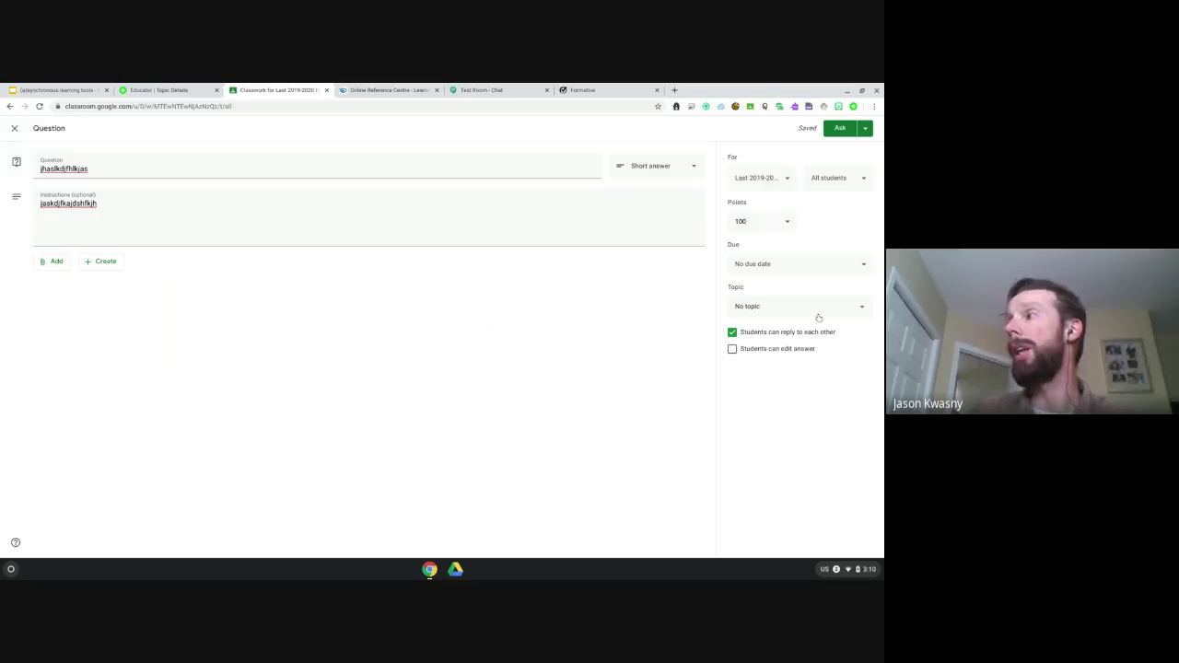
{"action": "left_click", "coordinate": [786, 274]}
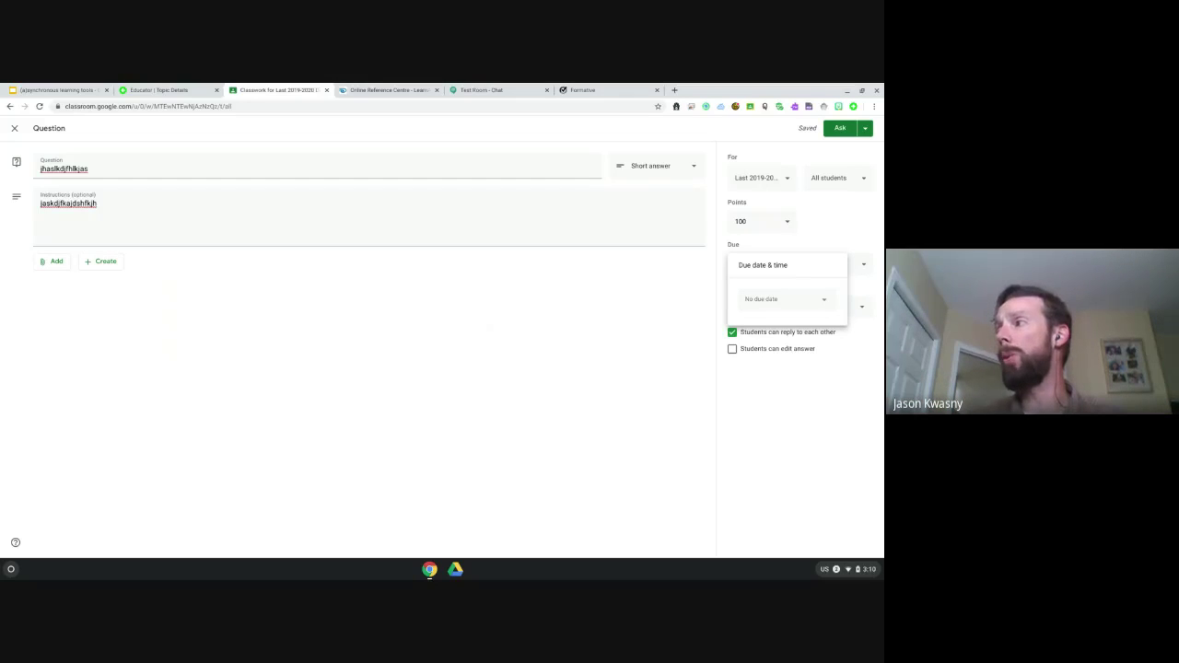
{"action": "left_click", "coordinate": [774, 379]}
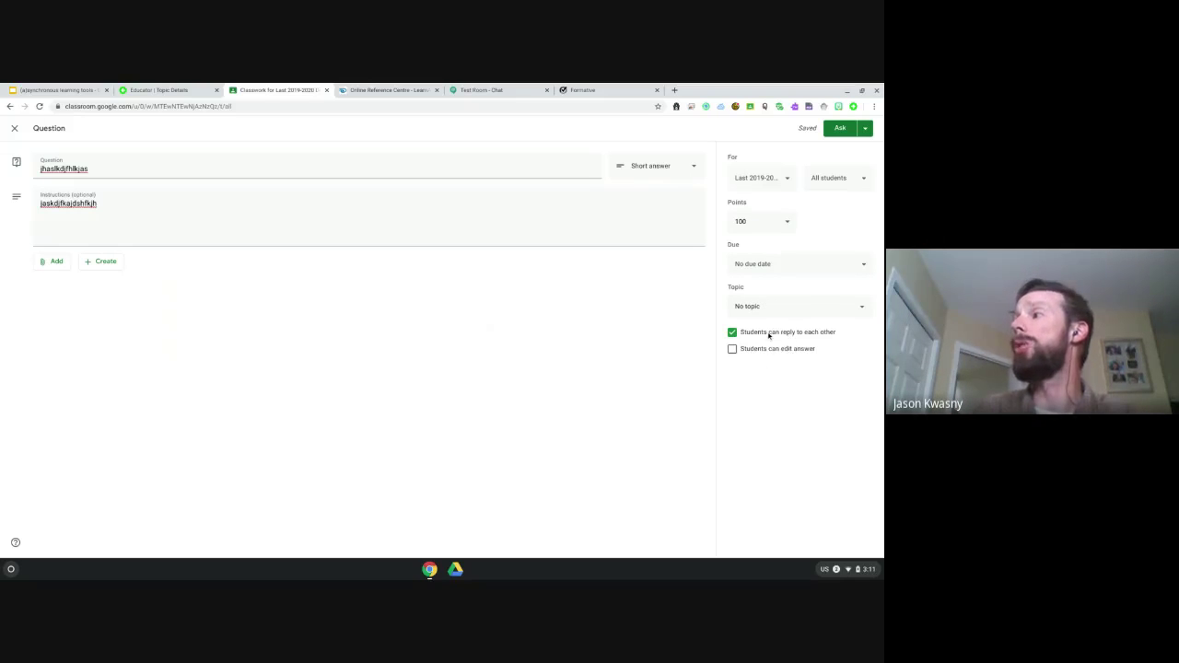
{"action": "left_click_drag", "start_coordinate": [855, 334], "coordinate": [762, 331]}
{"action": "left_click", "coordinate": [740, 351]}
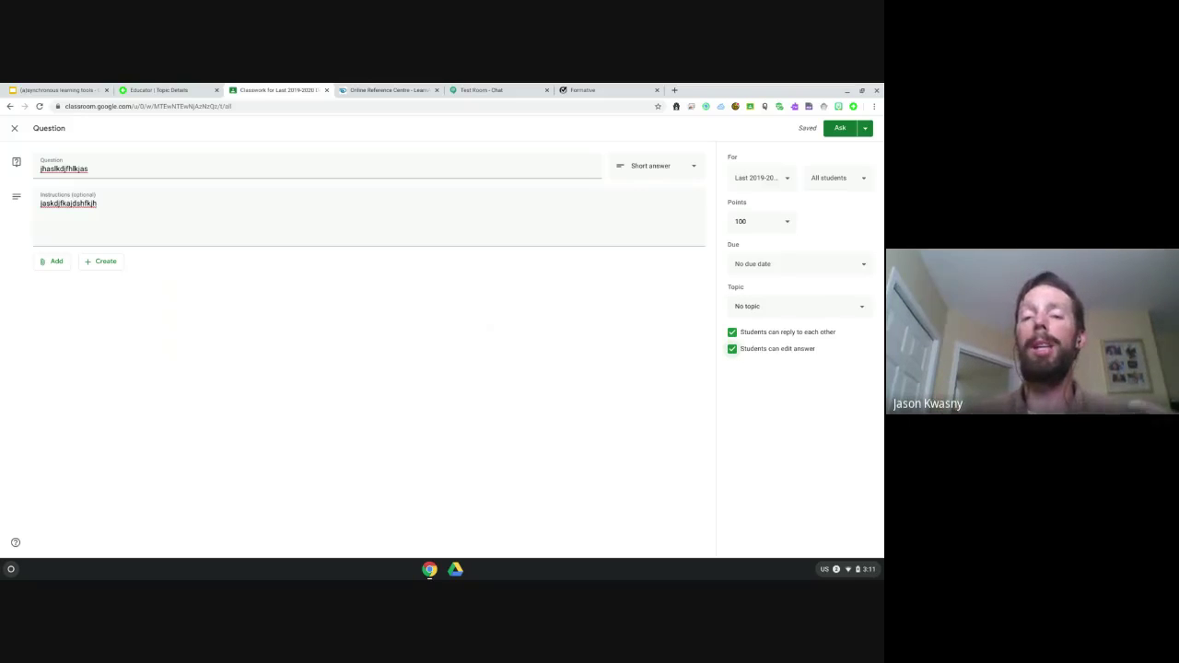
{"action": "left_click", "coordinate": [15, 129]}
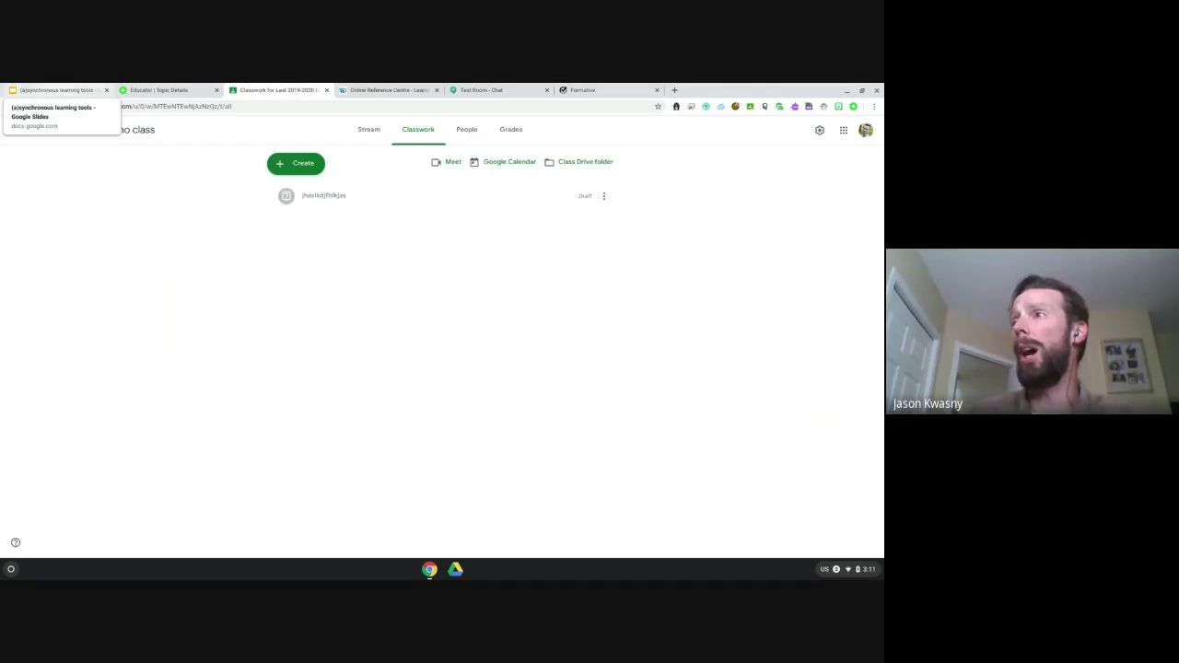
{"action": "left_click", "coordinate": [52, 89]}
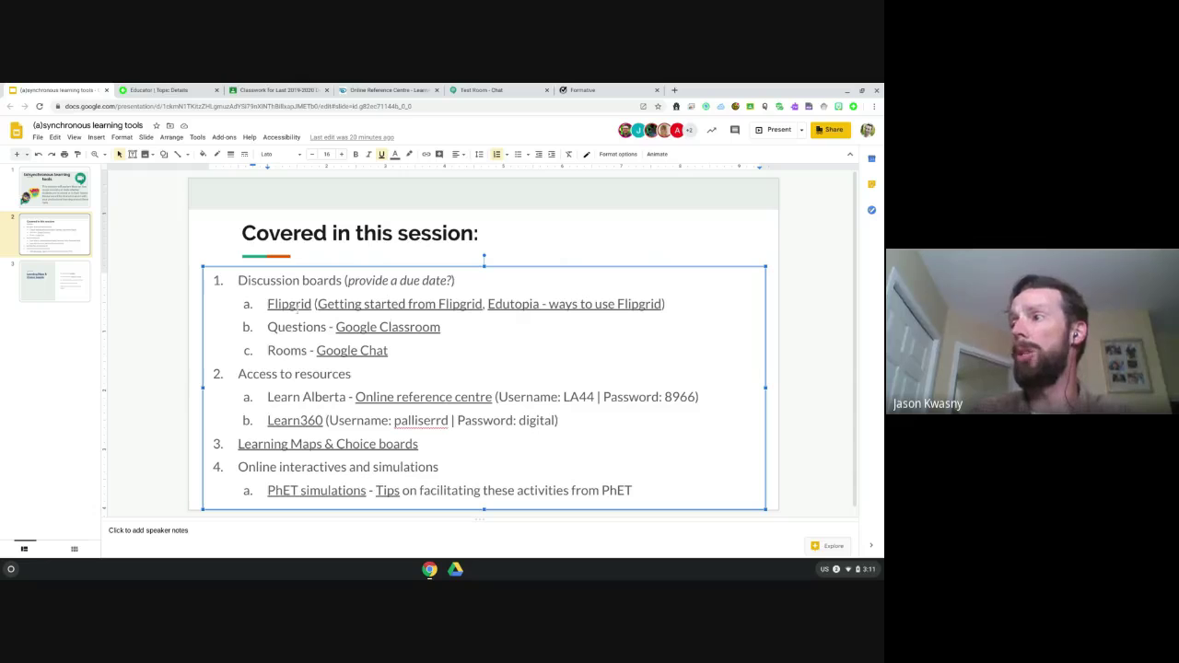
Open the 18-member Test Room in Google Chat from its browser tab.
{"action": "left_click", "coordinate": [514, 89]}
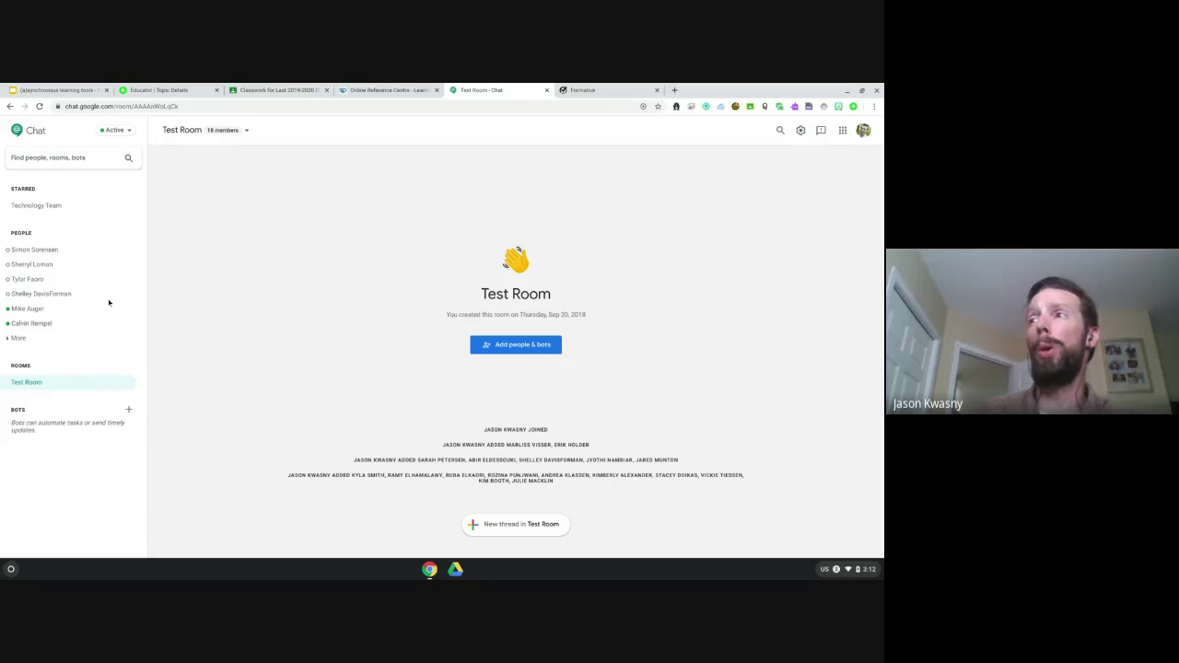
Glance at the people, rooms and bots search, then open an empty new thread in Test Room.
{"action": "left_click", "coordinate": [53, 160]}
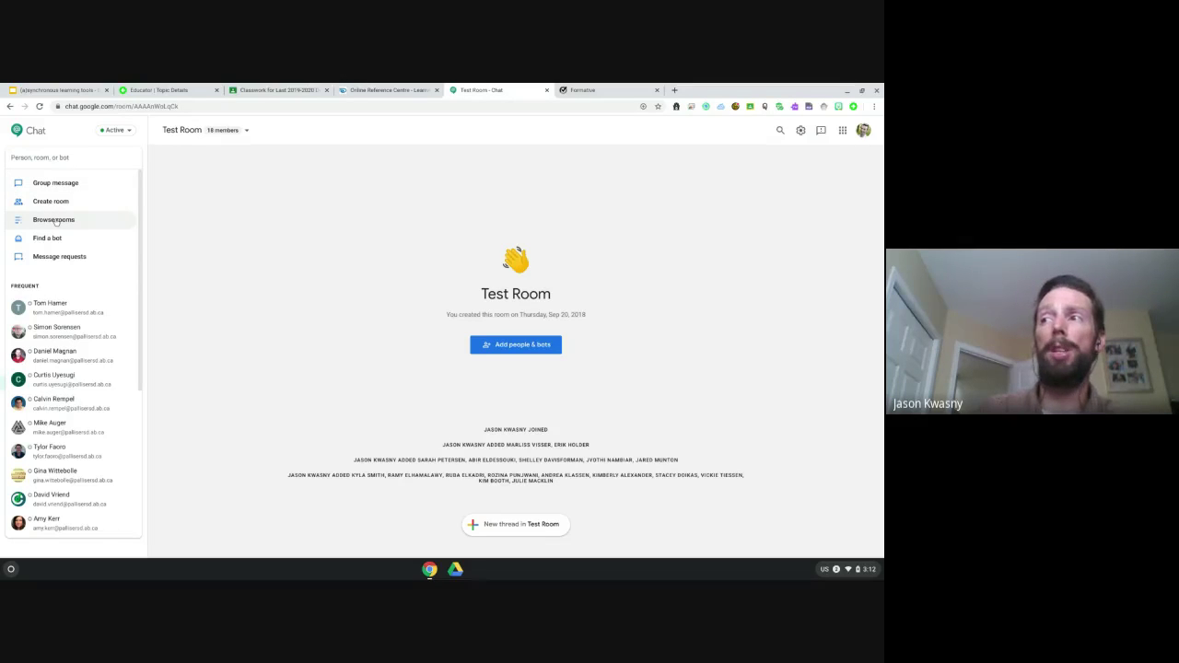
{"action": "left_click", "coordinate": [220, 263]}
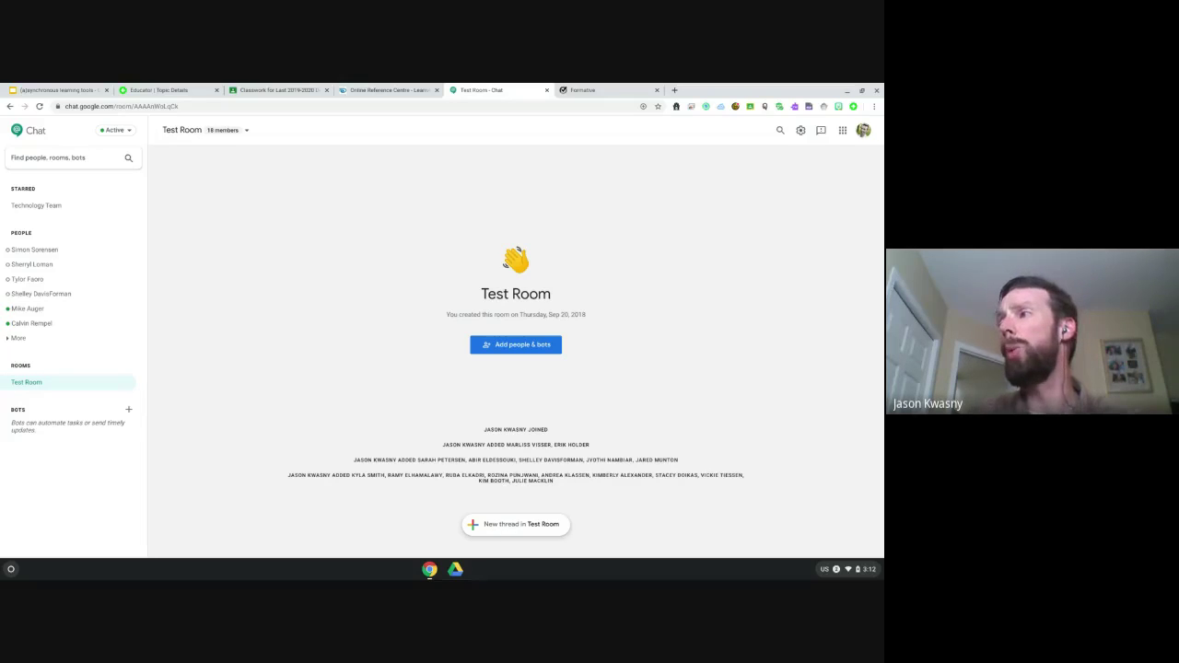
{"action": "left_click", "coordinate": [516, 524]}
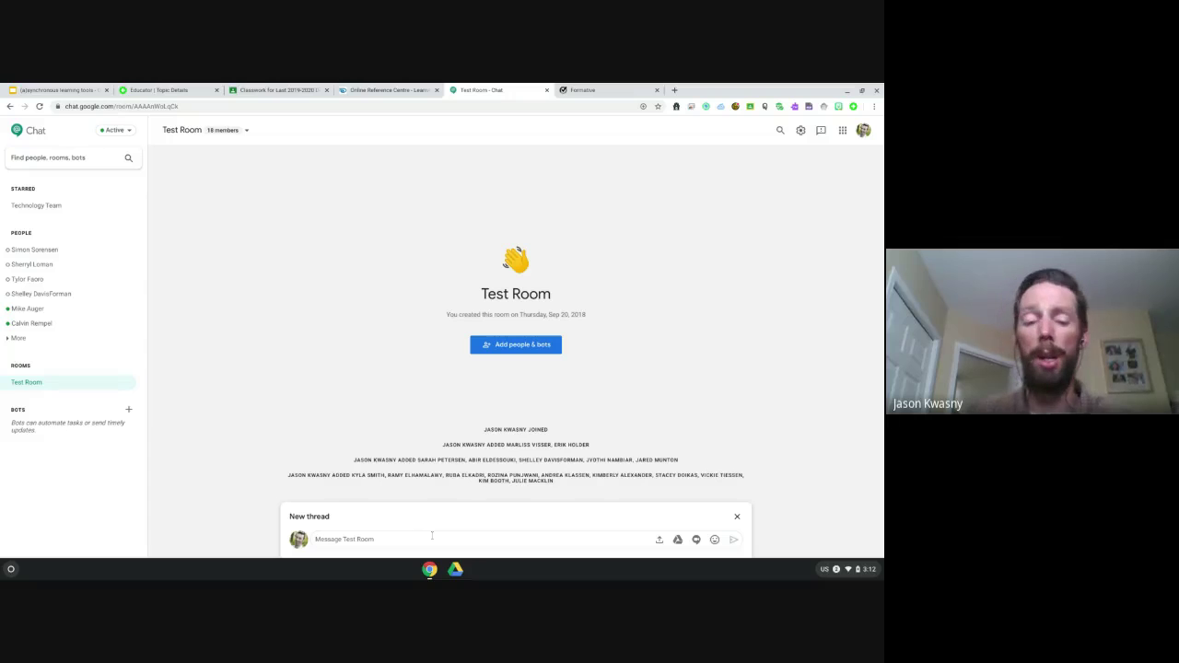
Post 'Asynchronous tools' as a new Test Room thread and open its Reply box.
{"action": "type", "text": "Asynchro"}
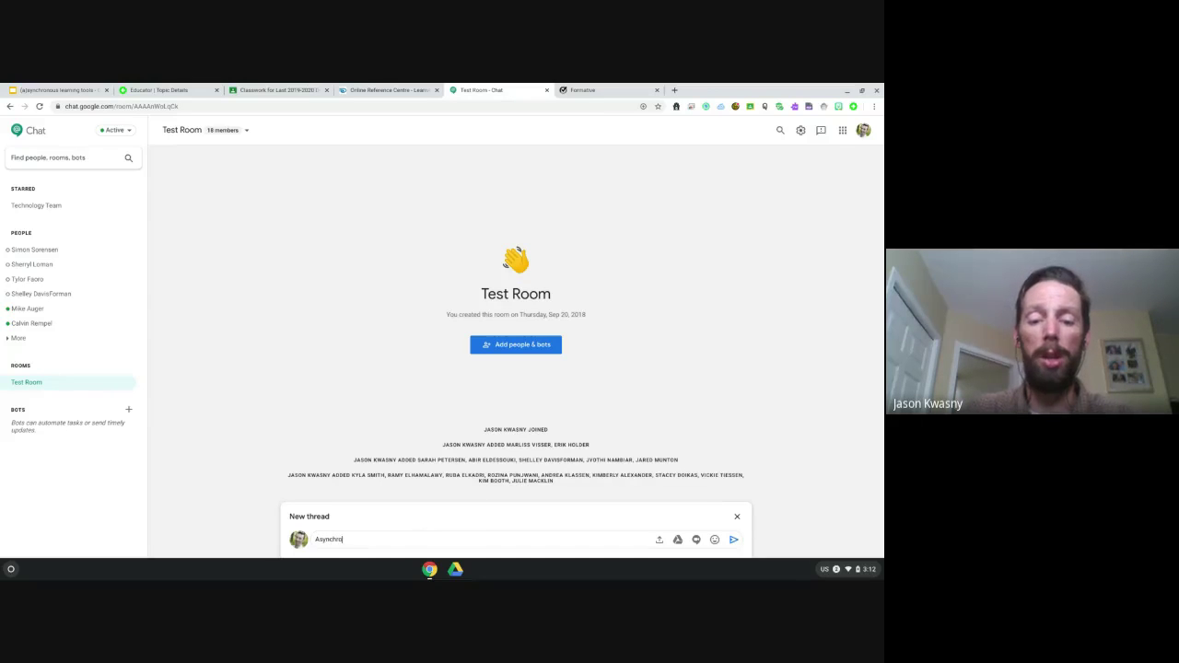
{"action": "type", "text": "nous tools"}
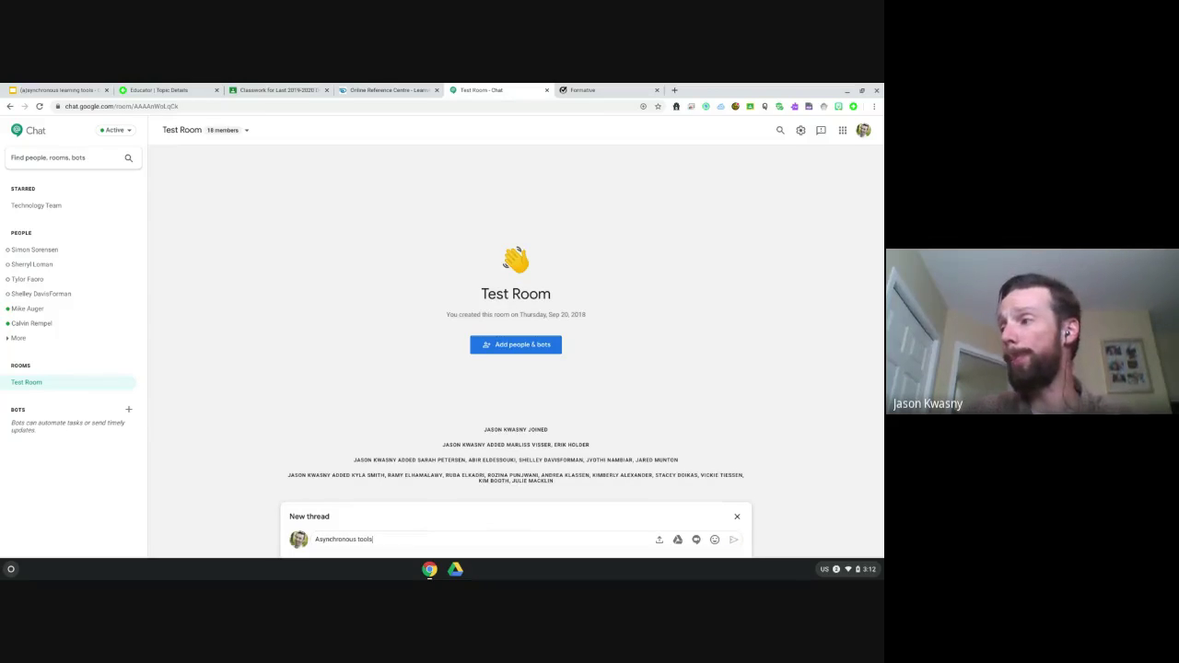
{"action": "key", "text": "Return"}
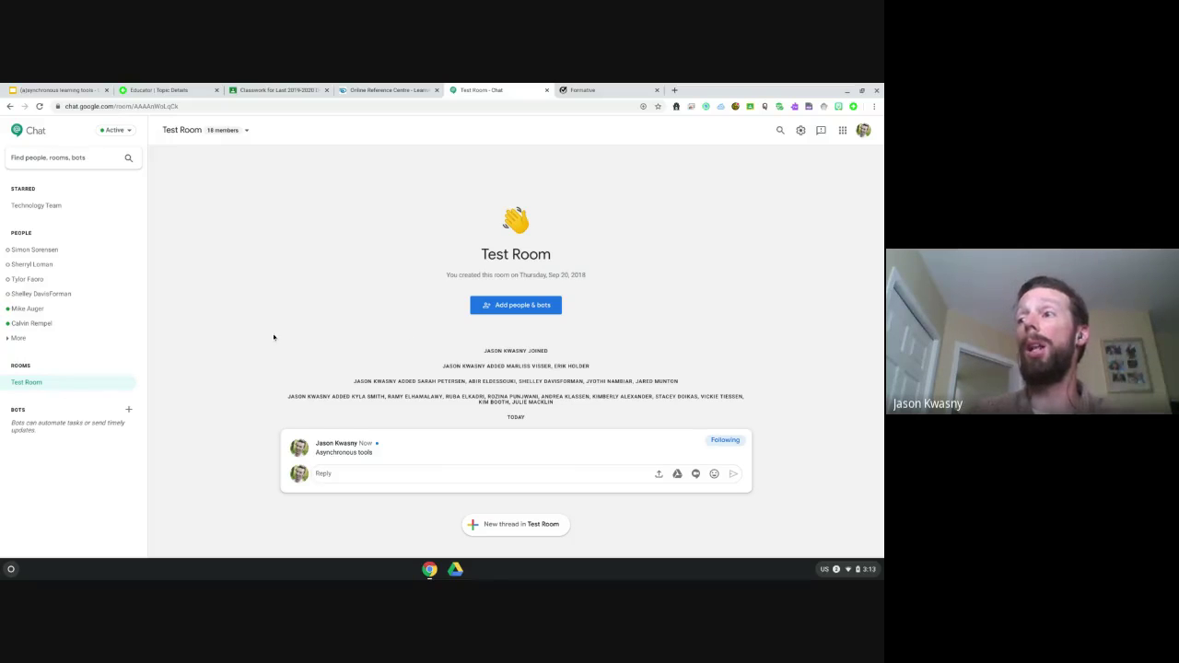
{"action": "left_click", "coordinate": [129, 383]}
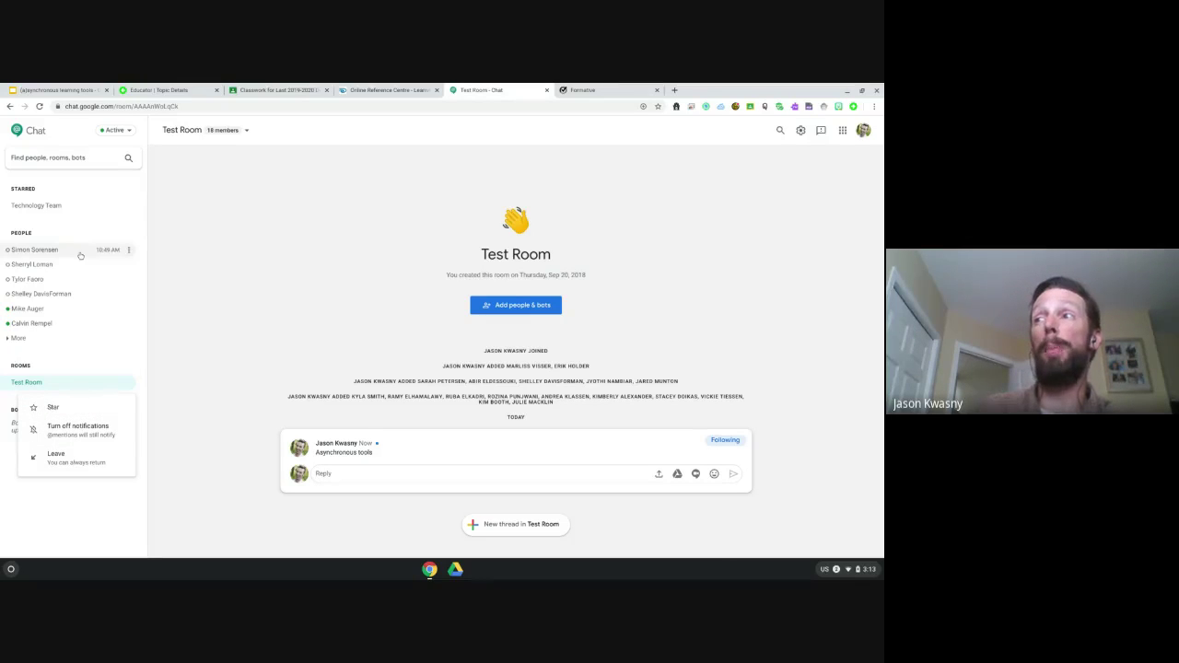
{"action": "left_click", "coordinate": [211, 259]}
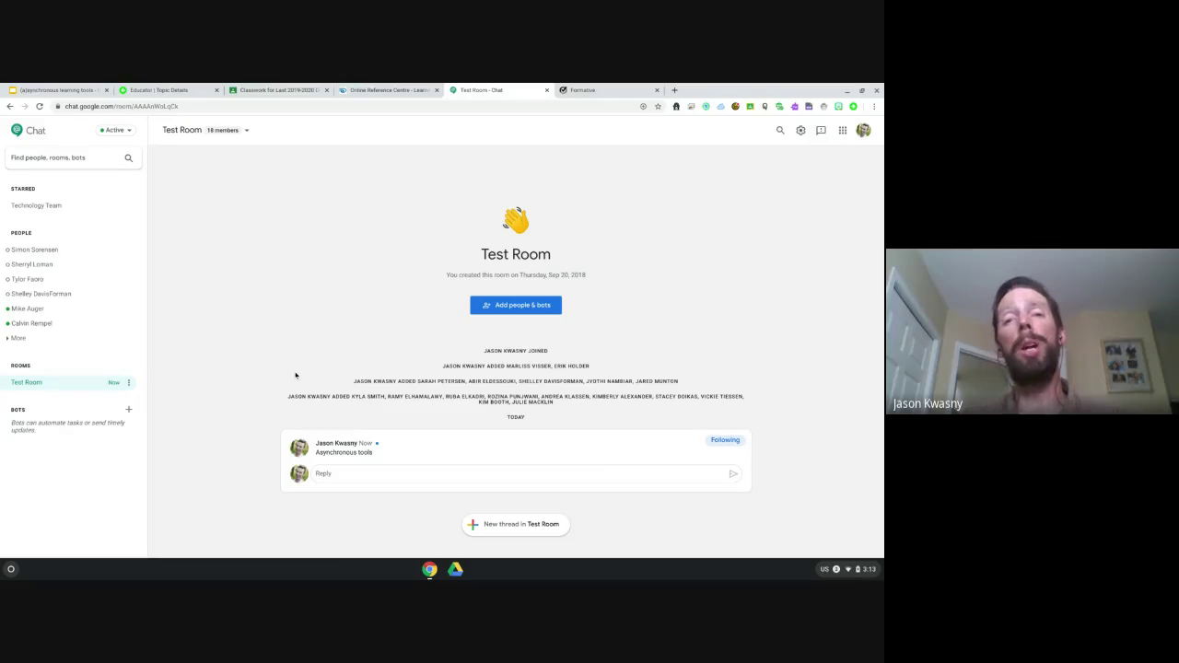
{"action": "mouse_move", "coordinate": [296, 422]}
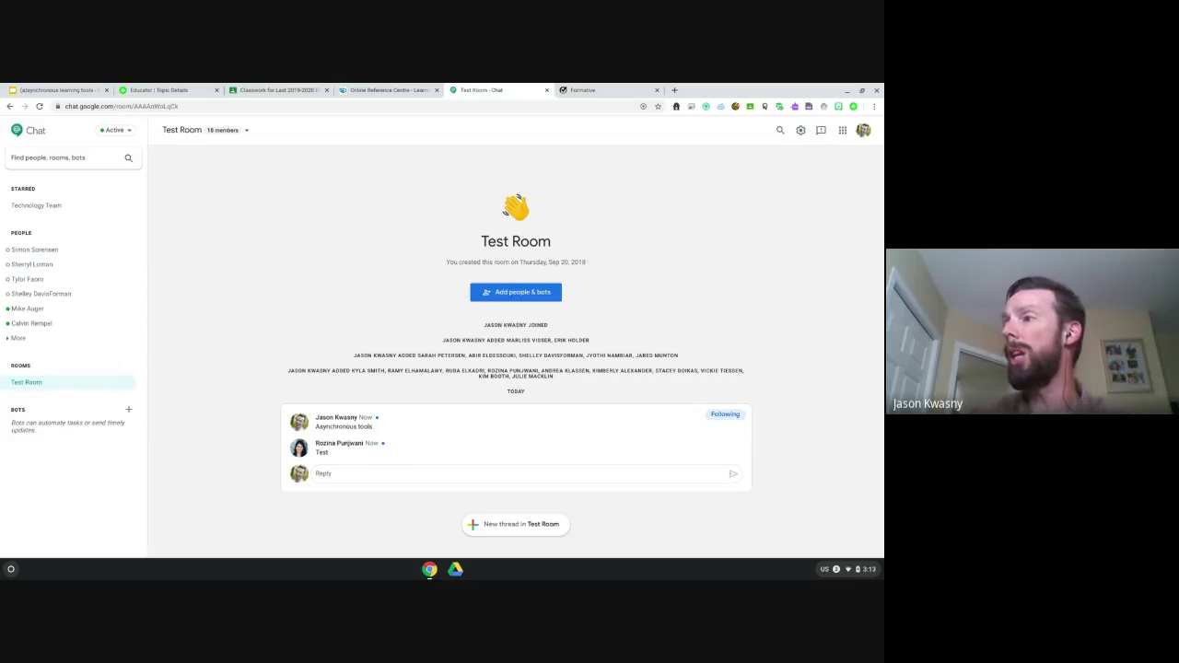
{"action": "left_click", "coordinate": [387, 470]}
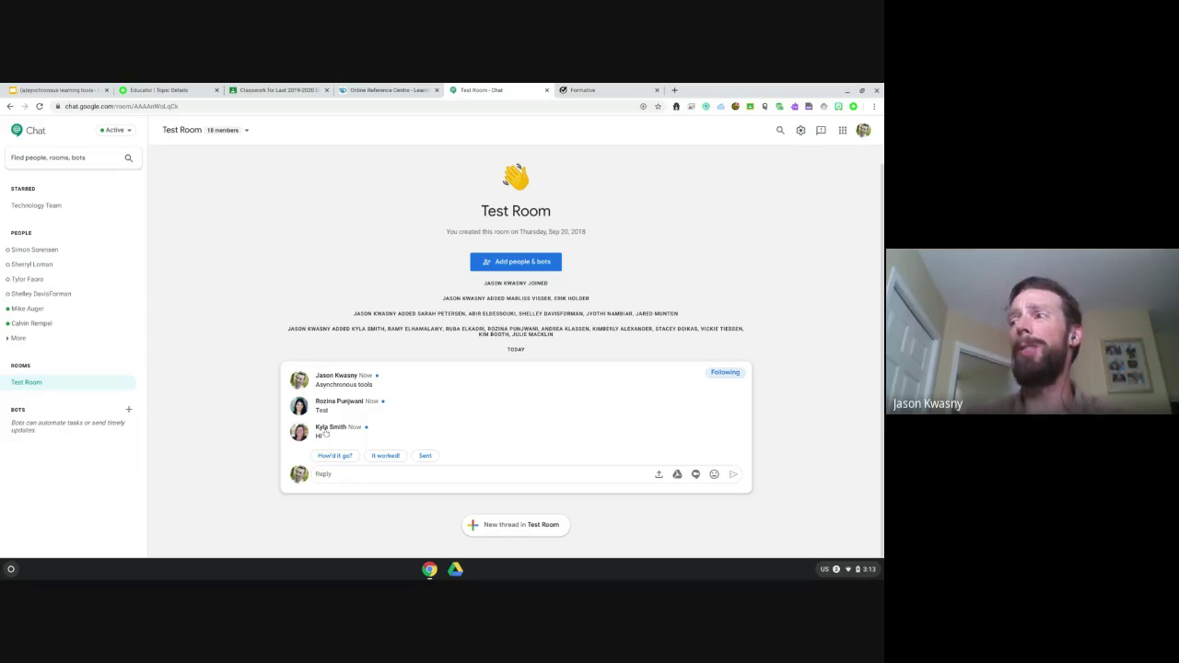
Find the GIPHY bot in the bot catalog and choose to add it to a room.
{"action": "left_click", "coordinate": [128, 411]}
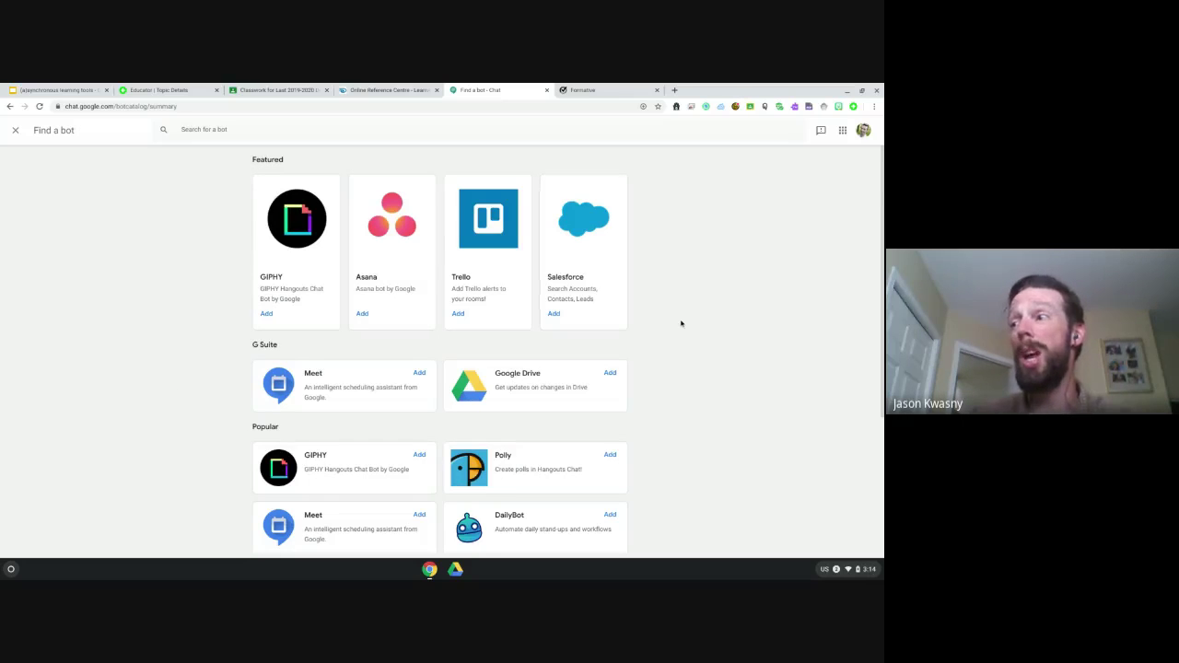
{"action": "scroll", "coordinate": [681, 323], "scroll_direction": "down", "scroll_amount": 1}
{"action": "scroll", "coordinate": [682, 323], "scroll_direction": "down", "scroll_amount": 2}
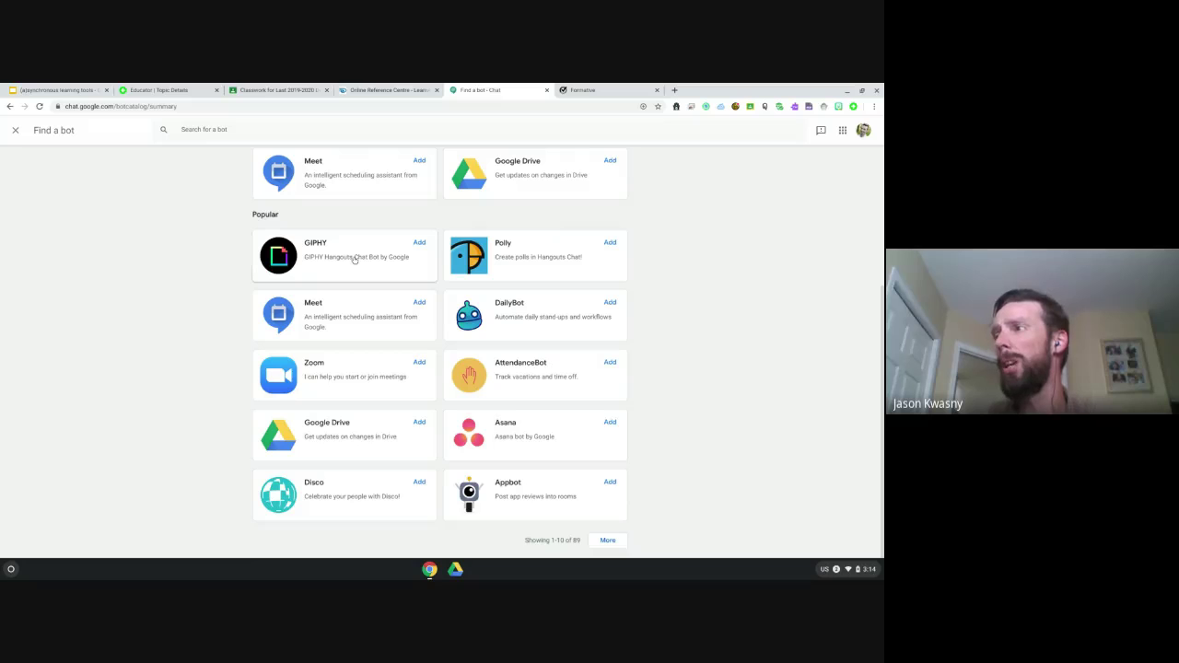
{"action": "left_click", "coordinate": [418, 244]}
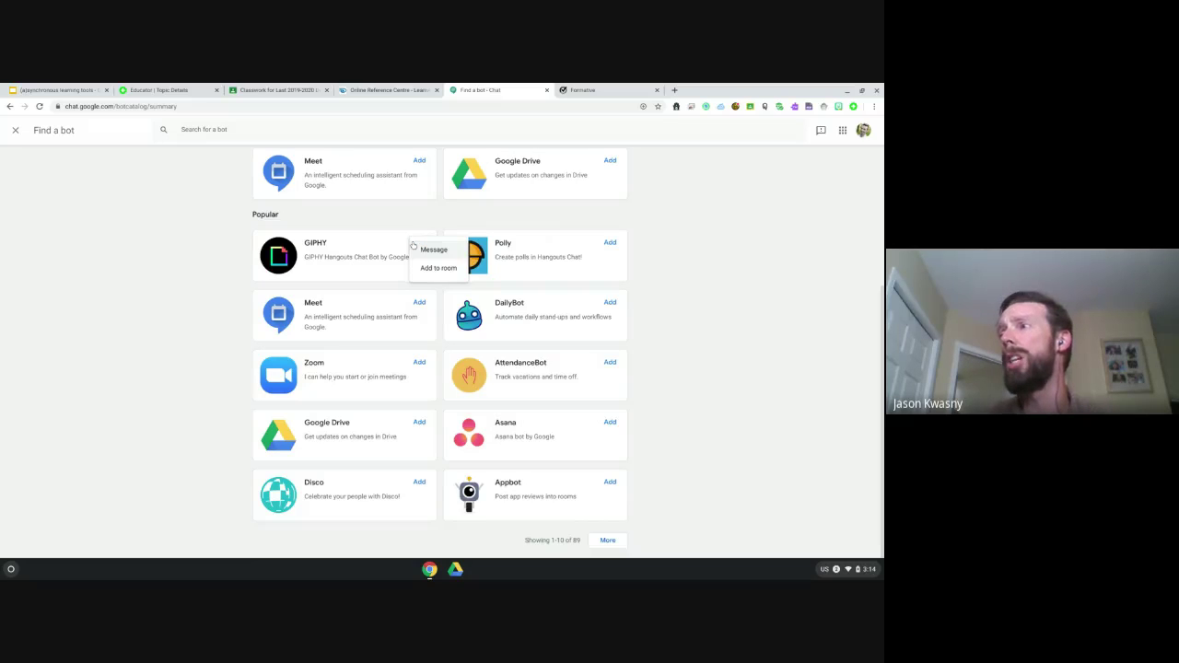
{"action": "left_click", "coordinate": [437, 268]}
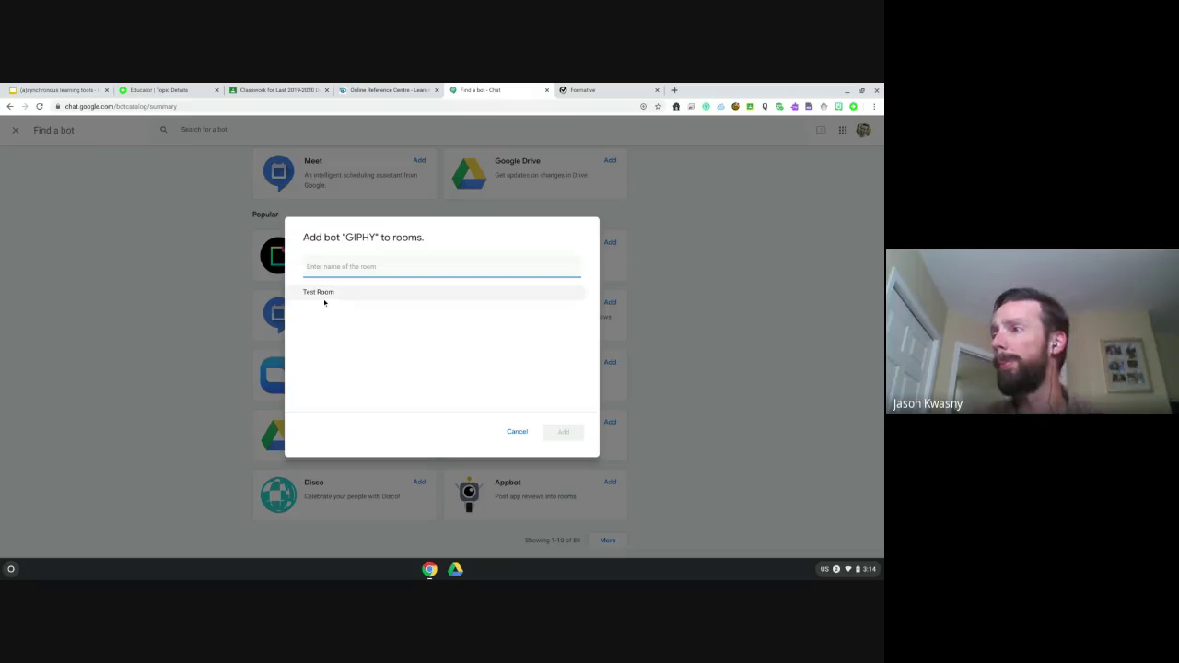
Add GIPHY to Test Room, review its command list, and return to the learning tools slides.
{"action": "left_click", "coordinate": [326, 302]}
{"action": "left_click", "coordinate": [563, 432]}
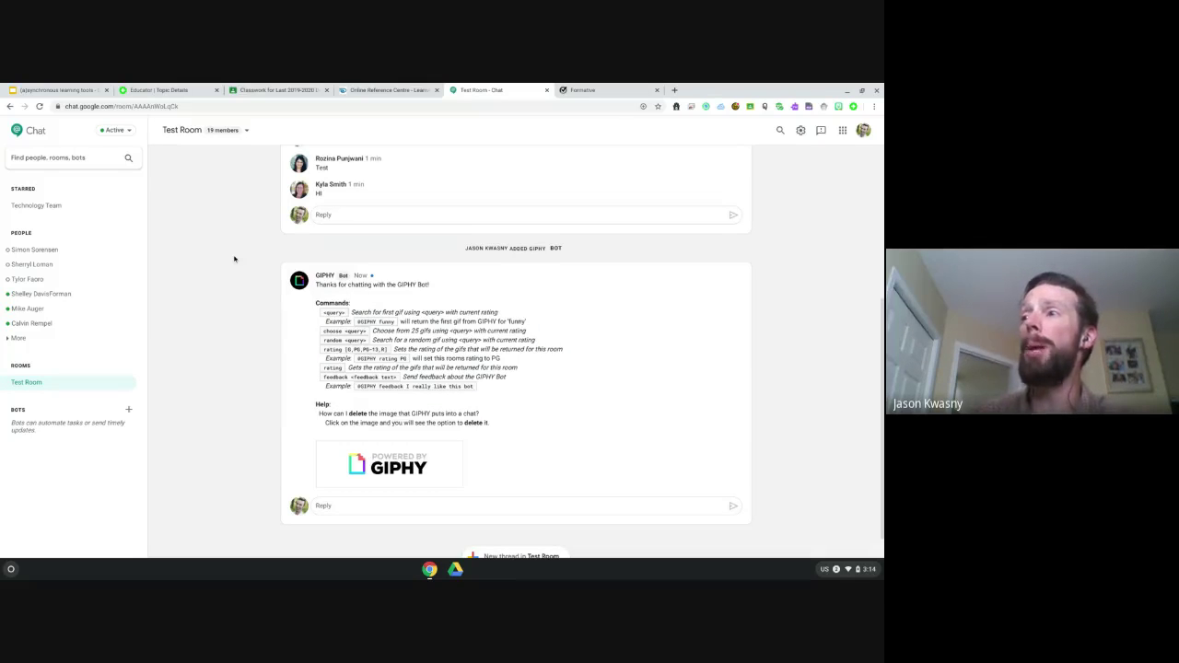
{"action": "scroll", "coordinate": [234, 258], "scroll_direction": "up", "scroll_amount": 2}
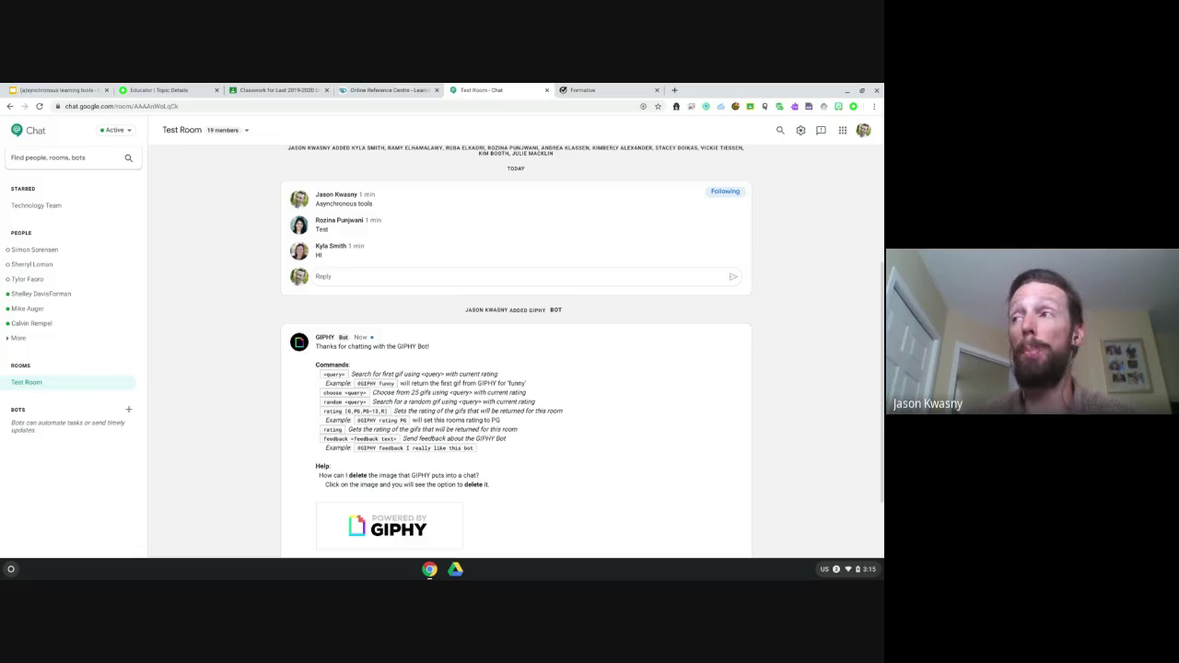
{"action": "left_click", "coordinate": [74, 90]}
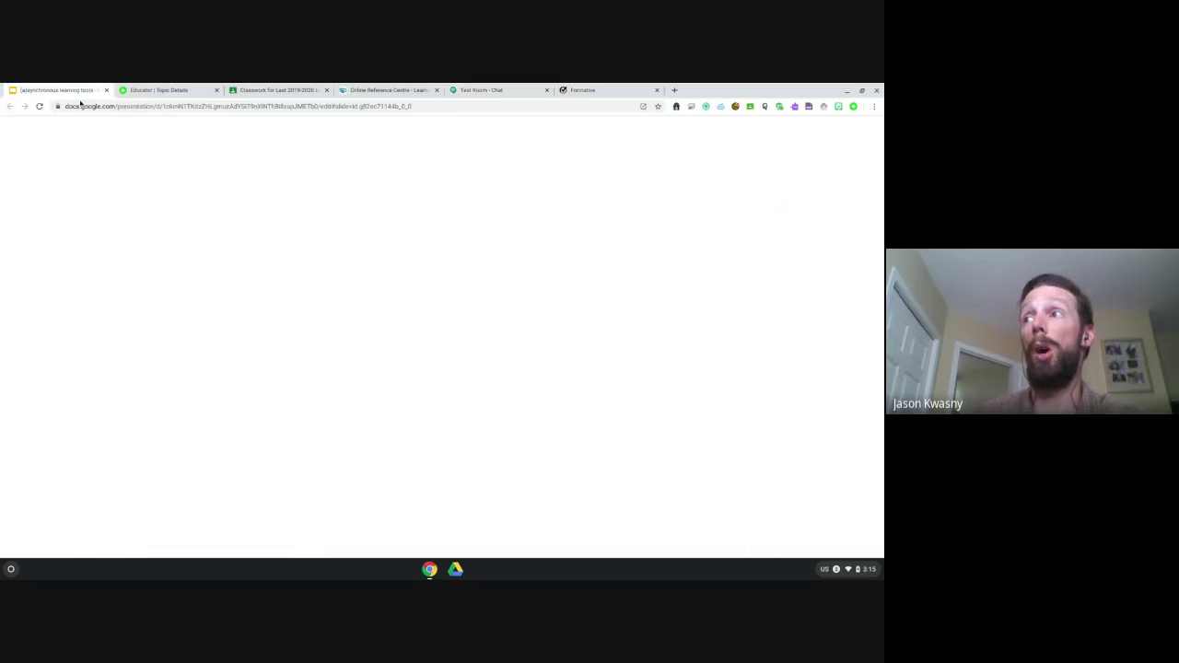